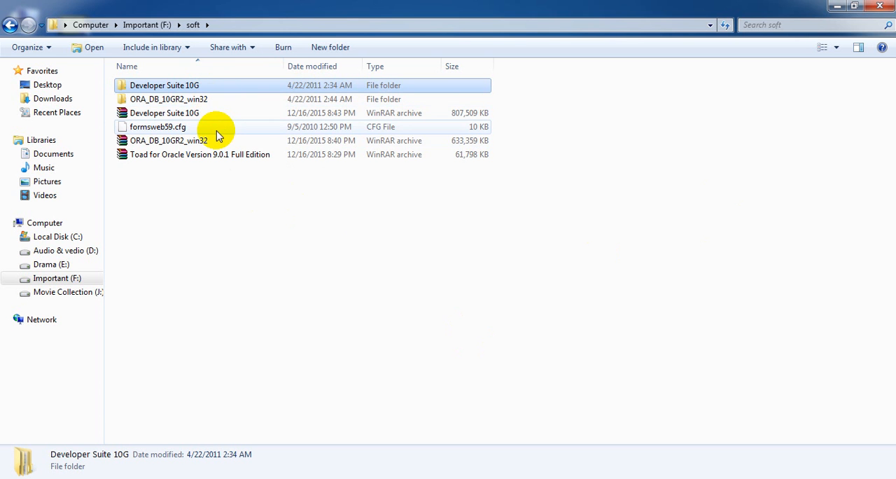
- Open the database folder inside the ORA_DB_10GR2_win32 folder
{"action": "left_click", "coordinate": [143, 101]}
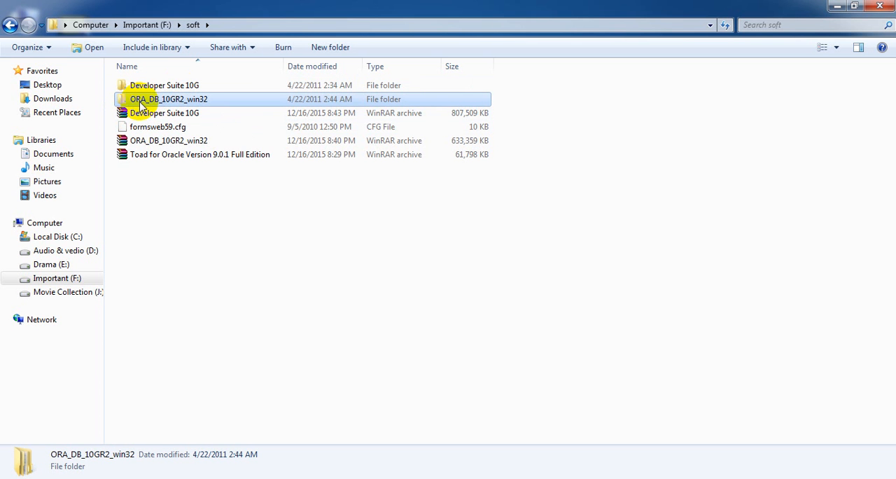
{"action": "double_click", "coordinate": [207, 101]}
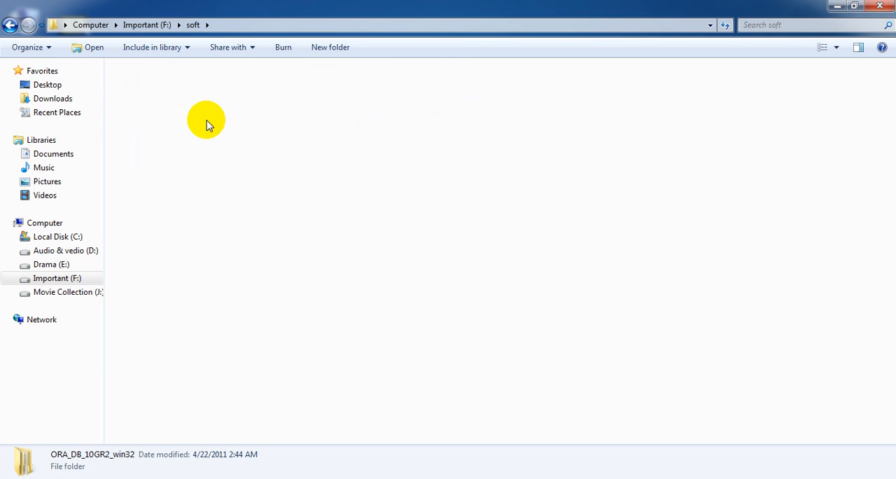
{"action": "left_click", "coordinate": [156, 93]}
{"action": "double_click", "coordinate": [156, 93]}
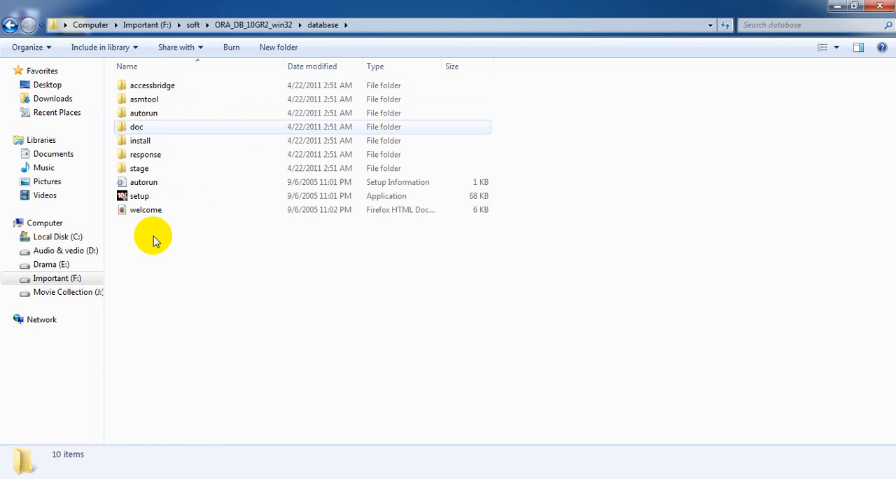
- Set the setup application's properties to run in compatibility mode for Windows XP (Service Pack 2)
{"action": "left_click", "coordinate": [142, 199]}
{"action": "right_click", "coordinate": [142, 198]}
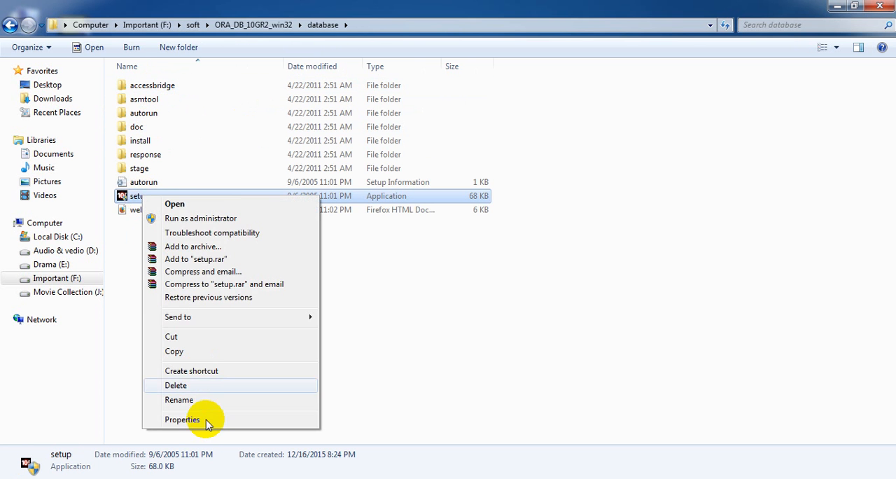
{"action": "left_click", "coordinate": [206, 419]}
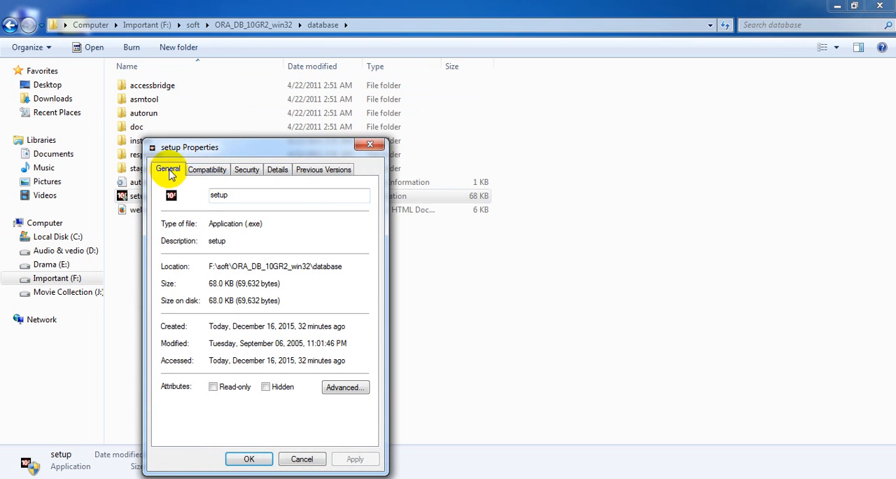
{"action": "left_click", "coordinate": [199, 170]}
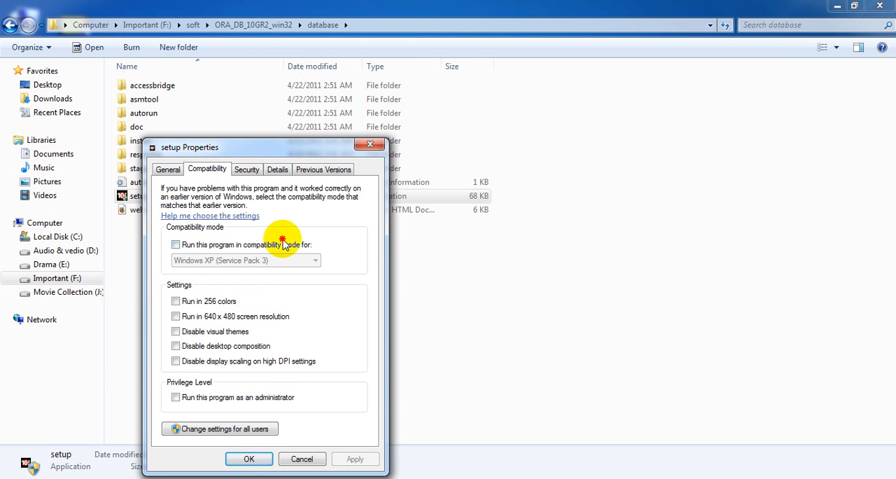
{"action": "left_click", "coordinate": [250, 245]}
{"action": "left_click", "coordinate": [253, 262]}
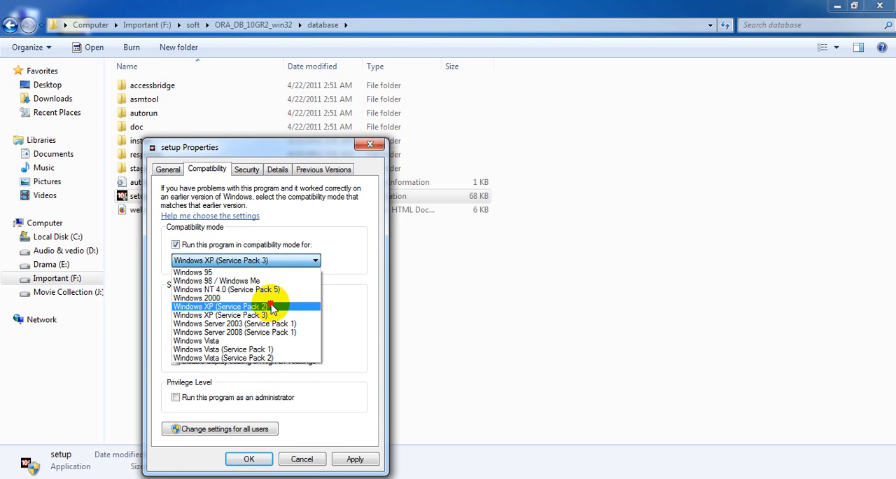
{"action": "left_click", "coordinate": [270, 308]}
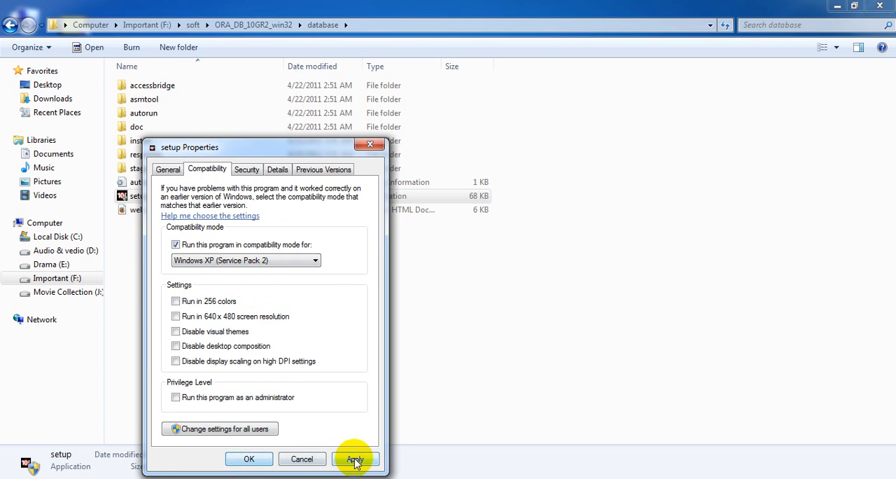
{"action": "left_click", "coordinate": [250, 459]}
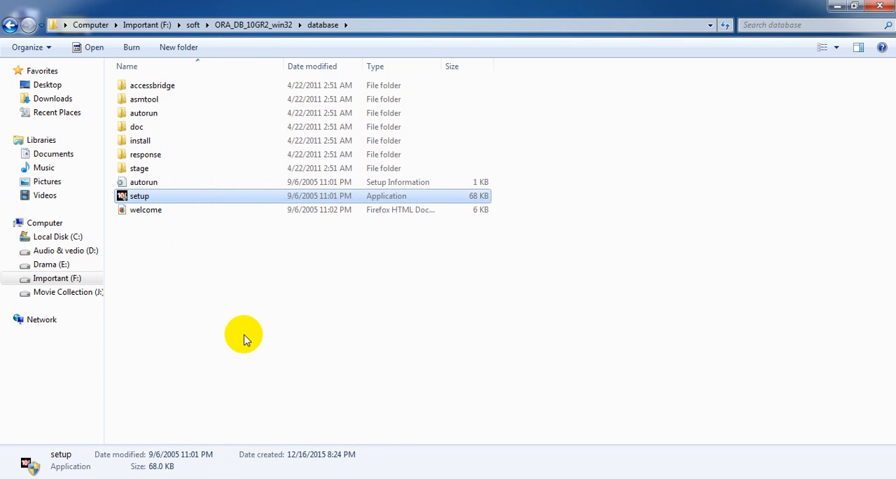
- Launch the Oracle Database 10g setup application and dismiss the Windows color scheme notice
{"action": "double_click", "coordinate": [196, 199]}
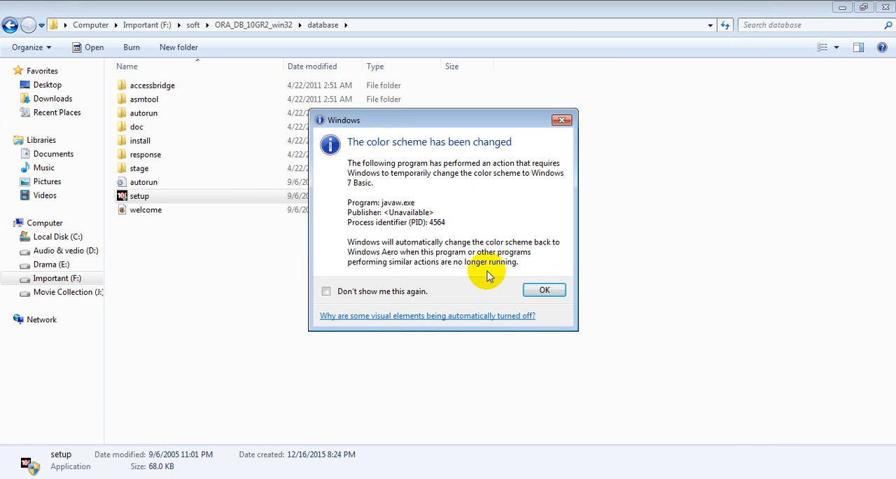
{"action": "left_click", "coordinate": [541, 290]}
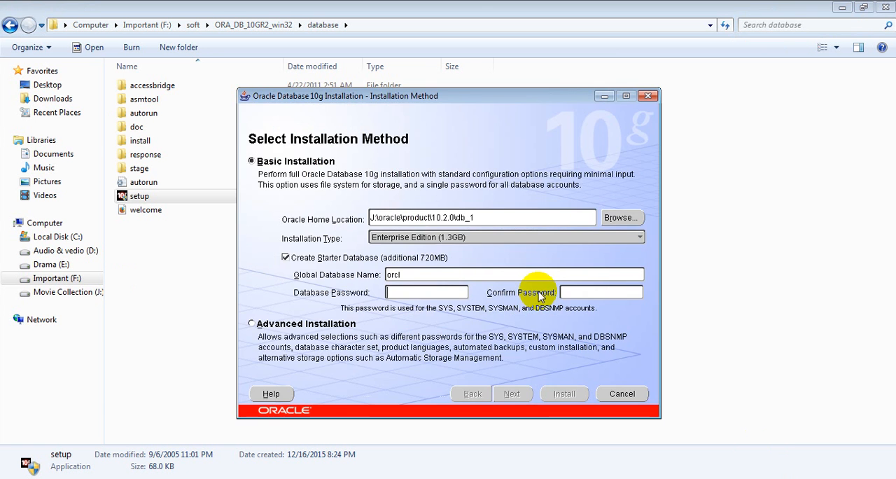
- Set the global database name to es, enter and confirm the database password, and proceed with the basic installation
{"action": "left_click_drag", "start_coordinate": [416, 275], "coordinate": [371, 273]}
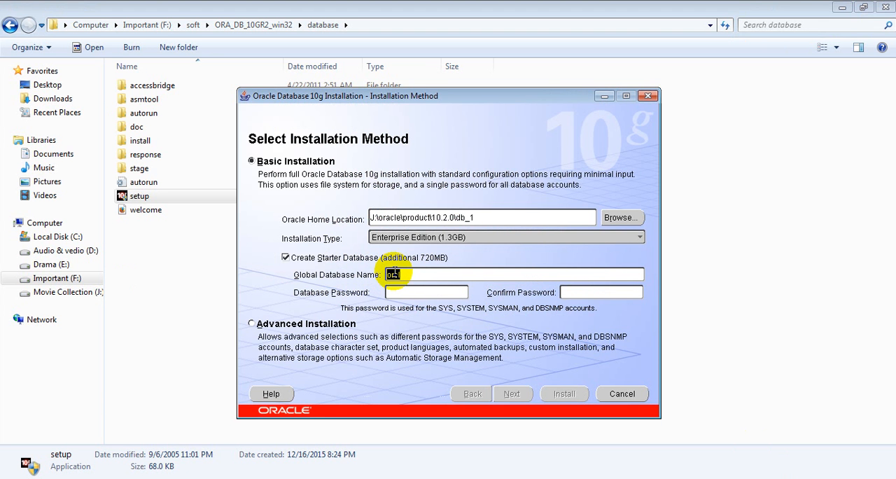
{"action": "left_click", "coordinate": [399, 293]}
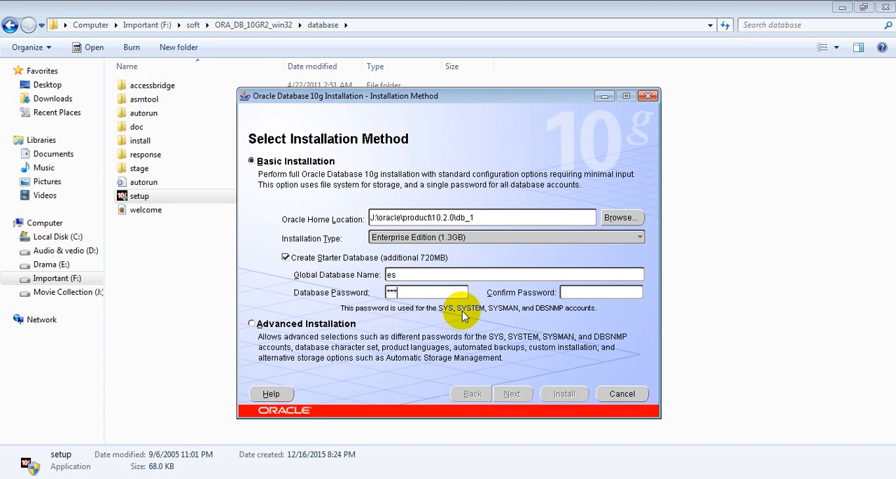
{"action": "left_click", "coordinate": [569, 294]}
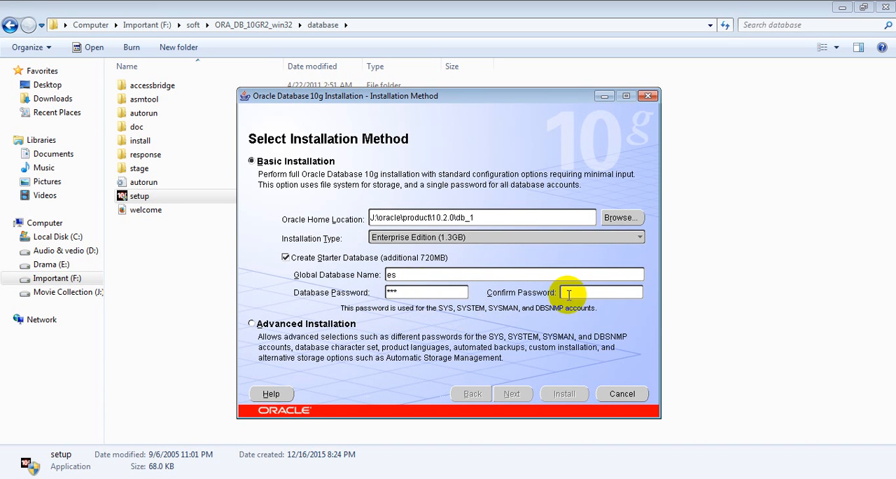
{"action": "left_click", "coordinate": [416, 293]}
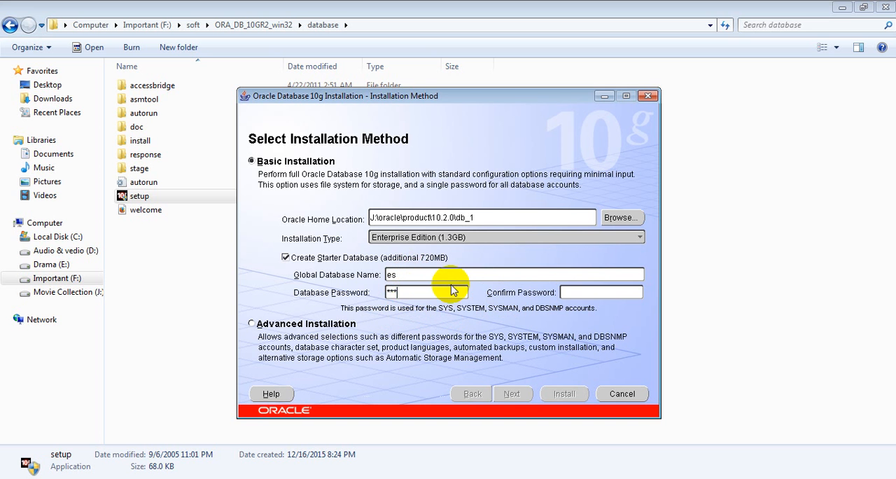
{"action": "left_click", "coordinate": [578, 292]}
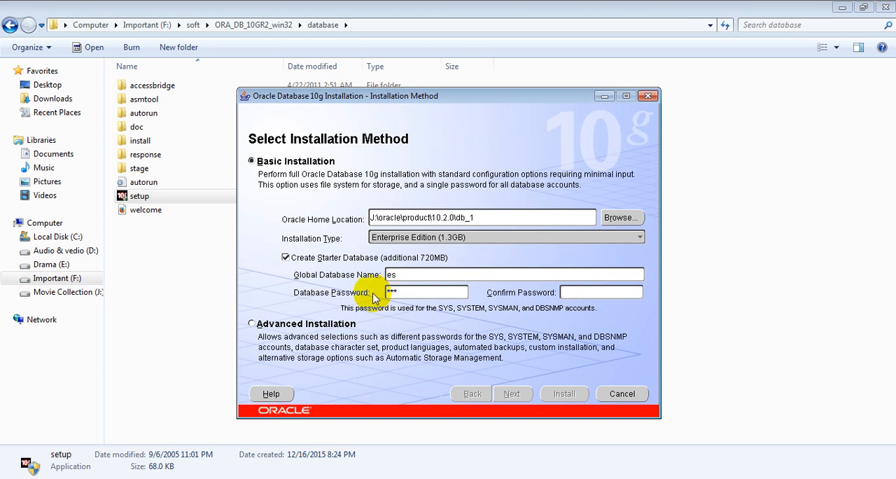
{"action": "left_click", "coordinate": [412, 292]}
{"action": "left_click", "coordinate": [572, 295]}
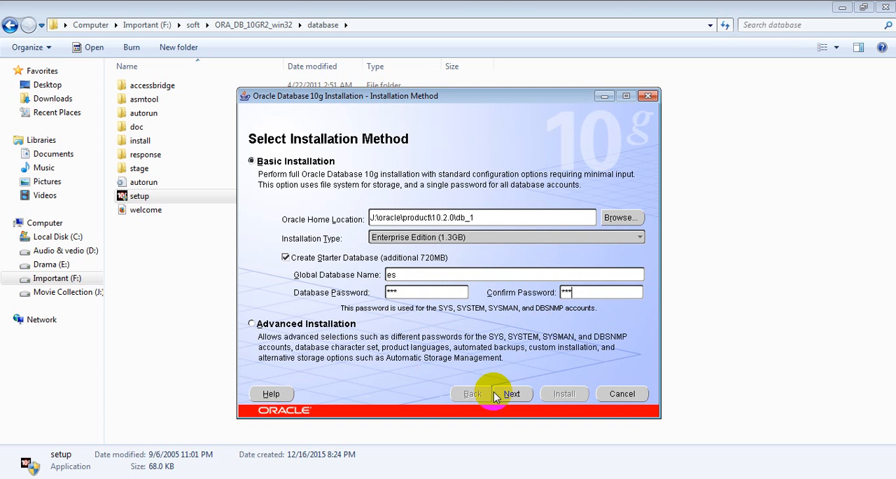
{"action": "left_click", "coordinate": [511, 394]}
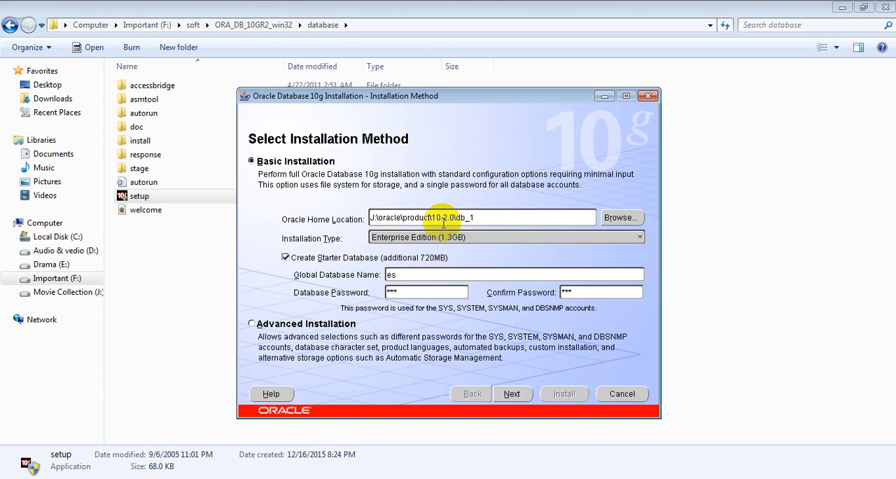
{"action": "left_click", "coordinate": [515, 404]}
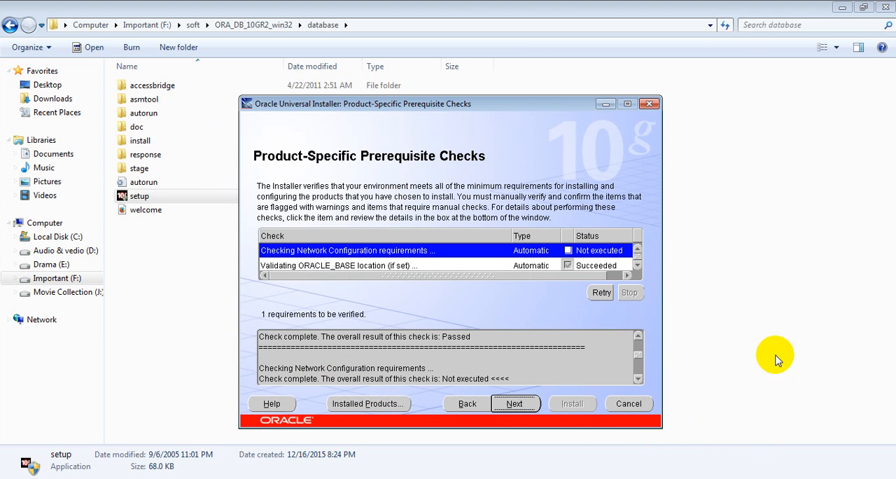
- Mark the network configuration requirements check as user verified and continue to the installation summary
{"action": "left_click", "coordinate": [706, 421]}
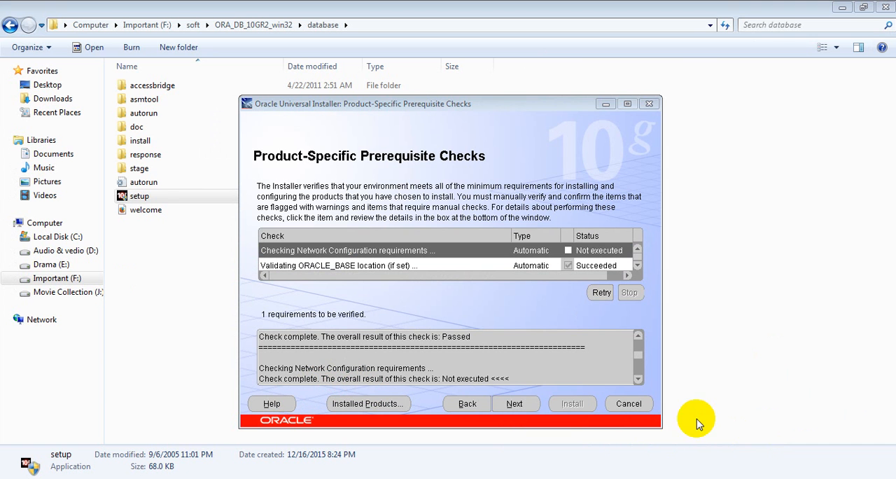
{"action": "left_click", "coordinate": [569, 251]}
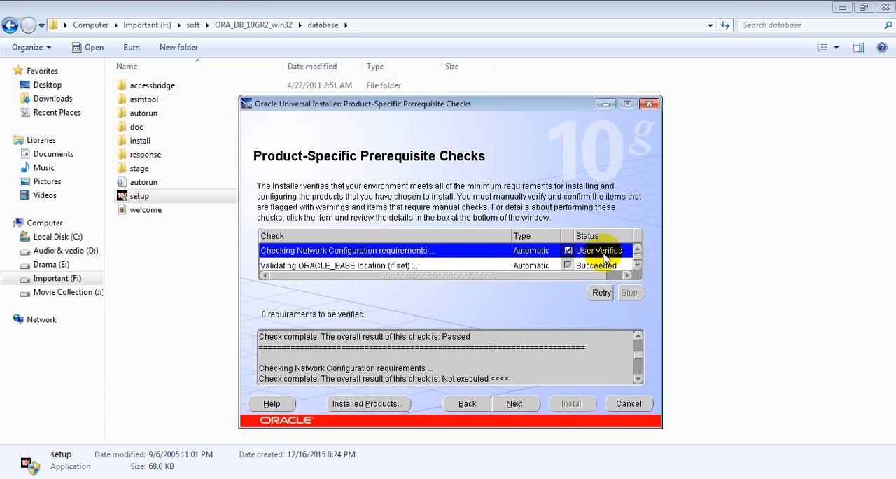
{"action": "scroll", "coordinate": [636, 264], "scroll_direction": "down", "scroll_amount": 3}
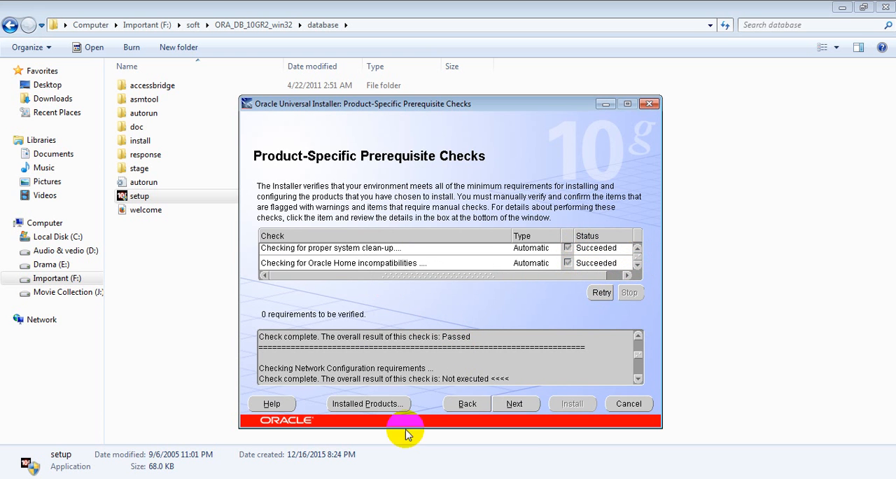
{"action": "left_click", "coordinate": [513, 406]}
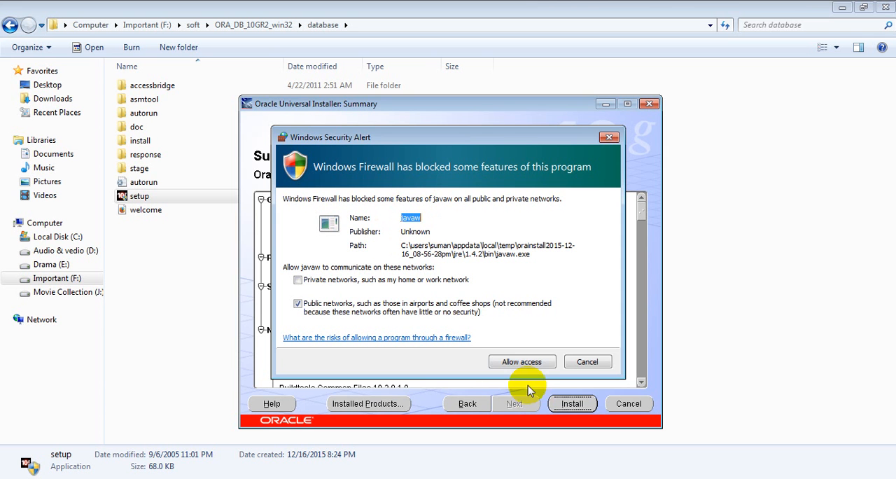
- Install Oracle Database 10g from the summary, allowing javaw and java through Windows Firewall on public networks
{"action": "left_click", "coordinate": [521, 361]}
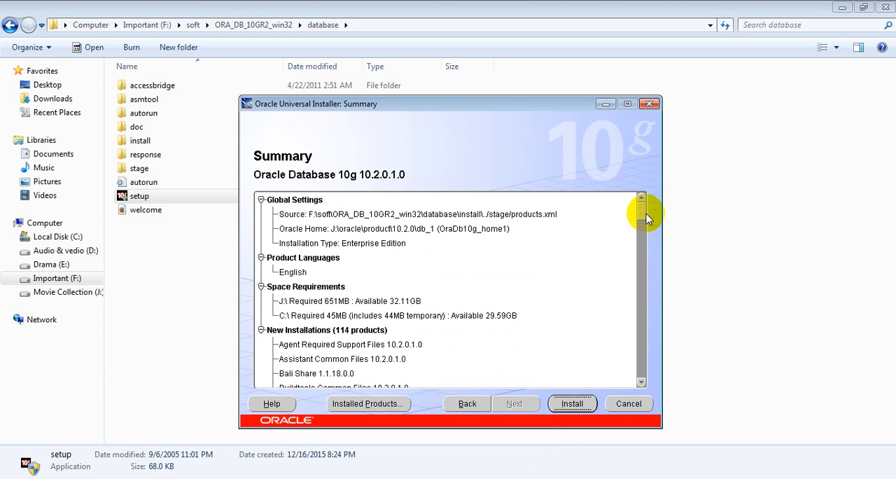
{"action": "left_click_drag", "start_coordinate": [637, 230], "coordinate": [635, 375]}
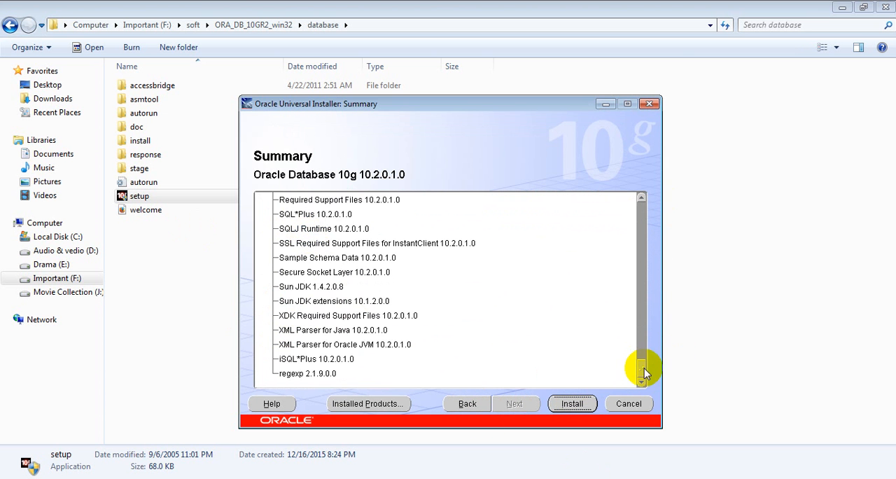
{"action": "left_click_drag", "start_coordinate": [642, 366], "coordinate": [670, 199]}
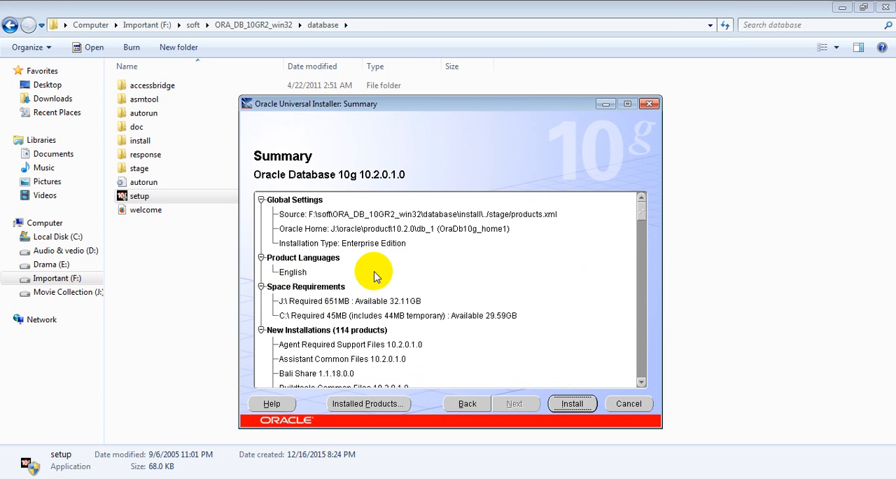
{"action": "left_click", "coordinate": [571, 406]}
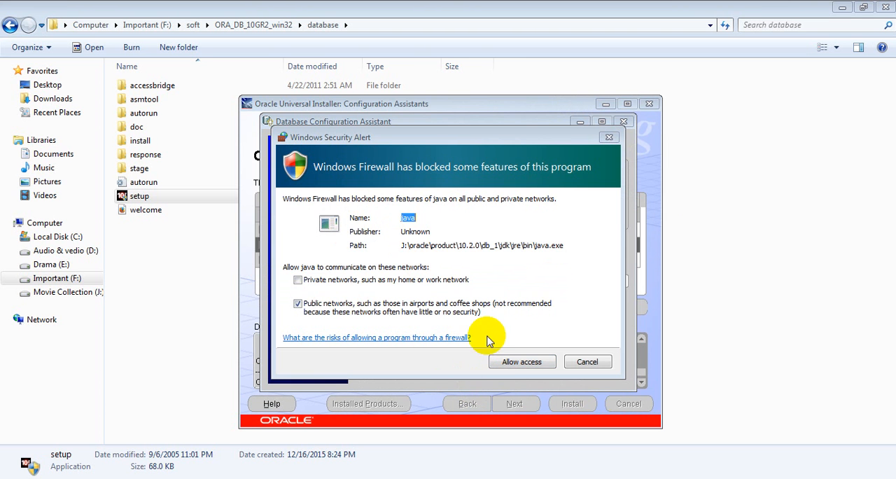
{"action": "left_click", "coordinate": [513, 365]}
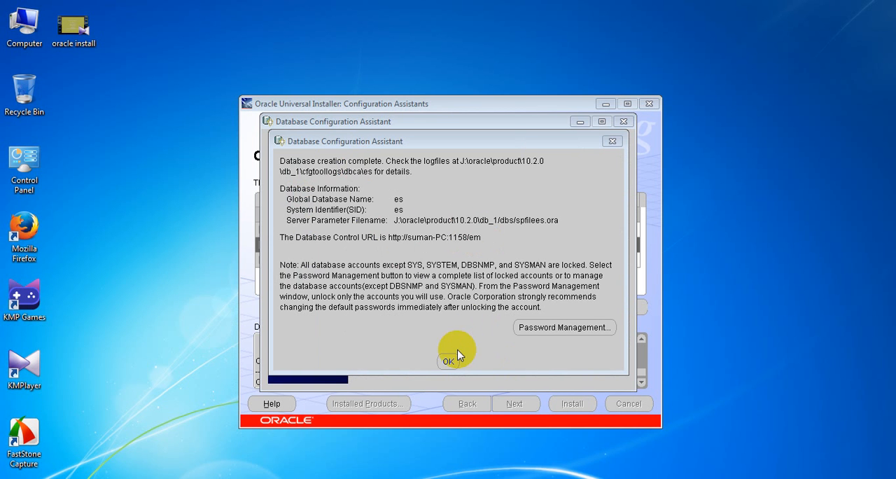
- Enter and confirm a new password for the SYS account in Password Management, and close the Database Configuration Assistant
{"action": "left_click", "coordinate": [553, 327]}
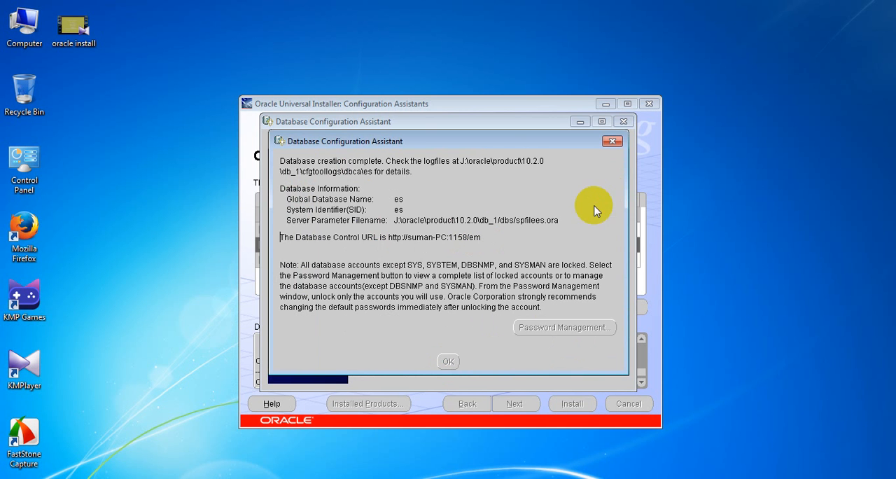
{"action": "left_click", "coordinate": [297, 185]}
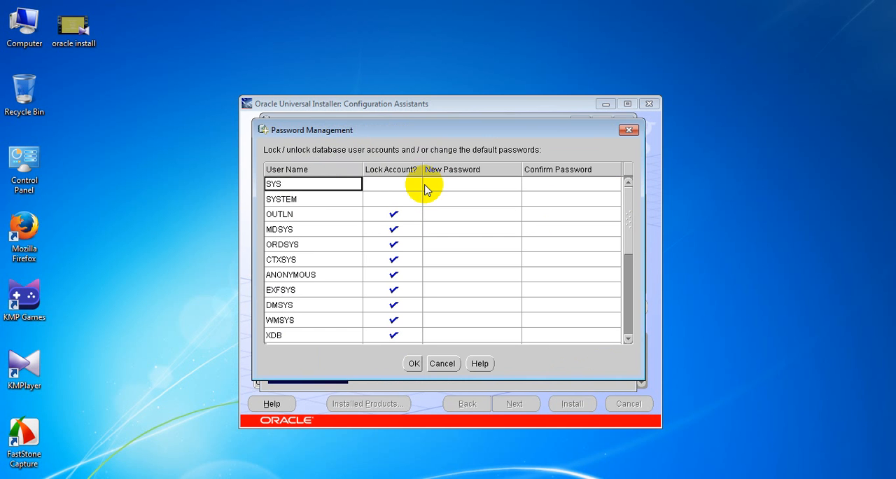
{"action": "left_click", "coordinate": [450, 186]}
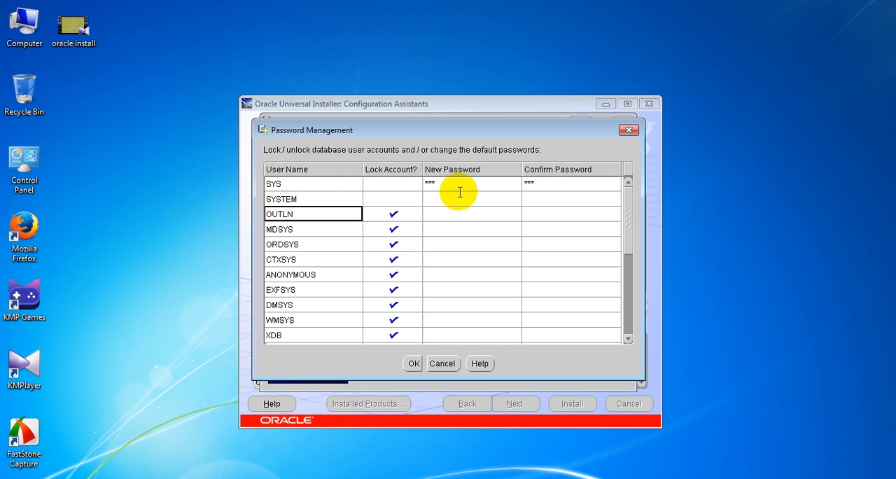
{"action": "left_click", "coordinate": [424, 200]}
{"action": "left_click", "coordinate": [413, 363]}
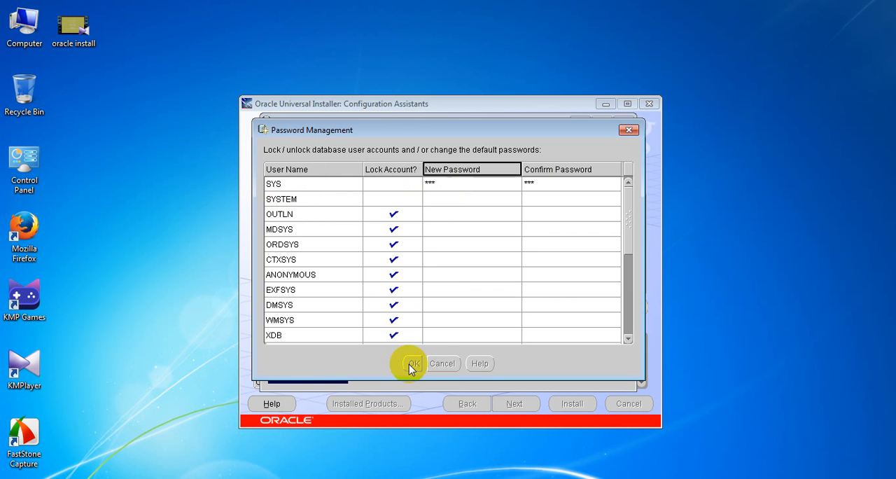
{"action": "left_click", "coordinate": [446, 361]}
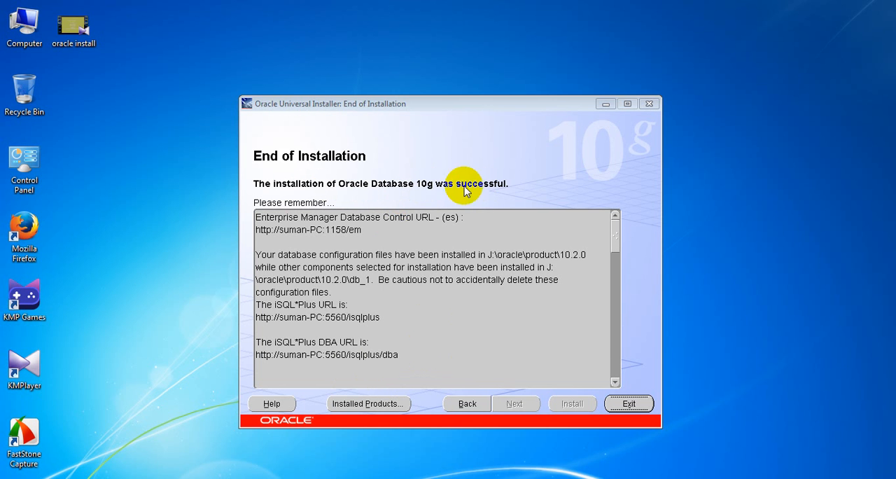
- Examine the End of Installation notes for the iSQL*Plus URLs and the location of the installed files
{"action": "left_click", "coordinate": [406, 355]}
{"action": "left_click_drag", "start_coordinate": [341, 352], "coordinate": [387, 371]}
{"action": "left_click", "coordinate": [297, 350]}
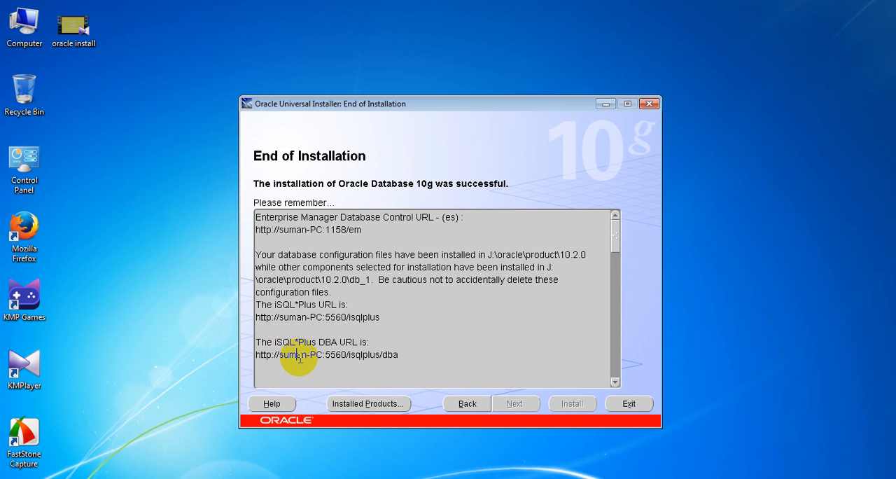
{"action": "left_click_drag", "start_coordinate": [284, 354], "coordinate": [259, 355]}
{"action": "left_click", "coordinate": [483, 337]}
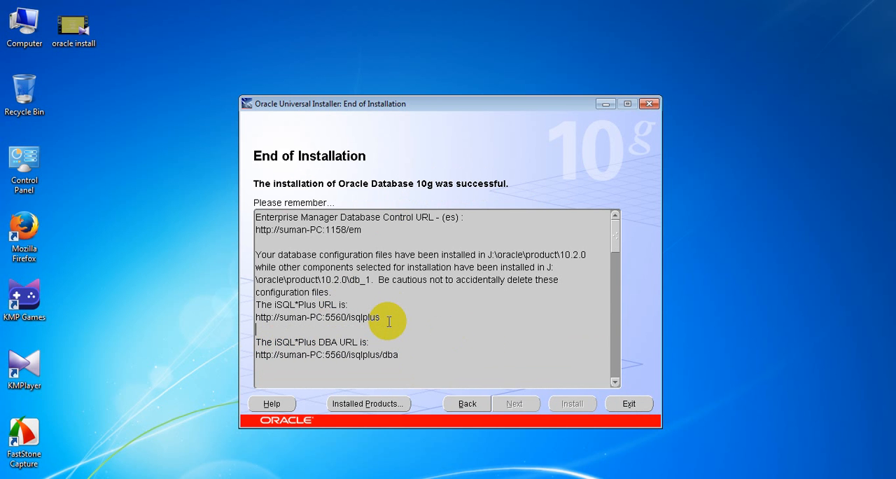
{"action": "left_click_drag", "start_coordinate": [275, 304], "coordinate": [301, 308]}
{"action": "left_click", "coordinate": [296, 317]}
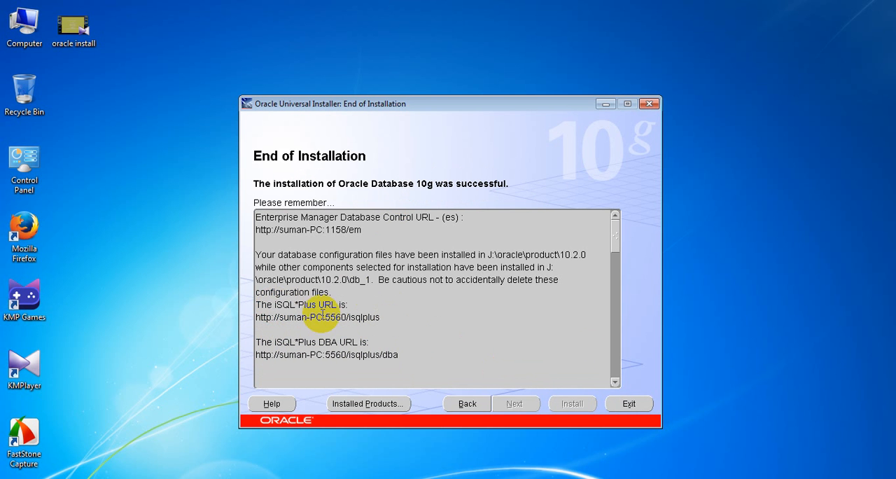
{"action": "left_click_drag", "start_coordinate": [264, 277], "coordinate": [389, 287]}
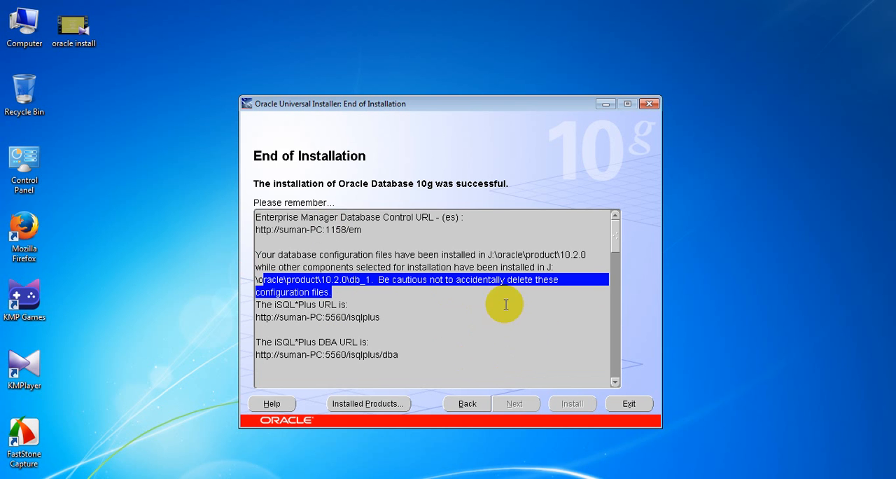
- Exit the Oracle Universal Installer and confirm the exit
{"action": "left_click", "coordinate": [637, 405]}
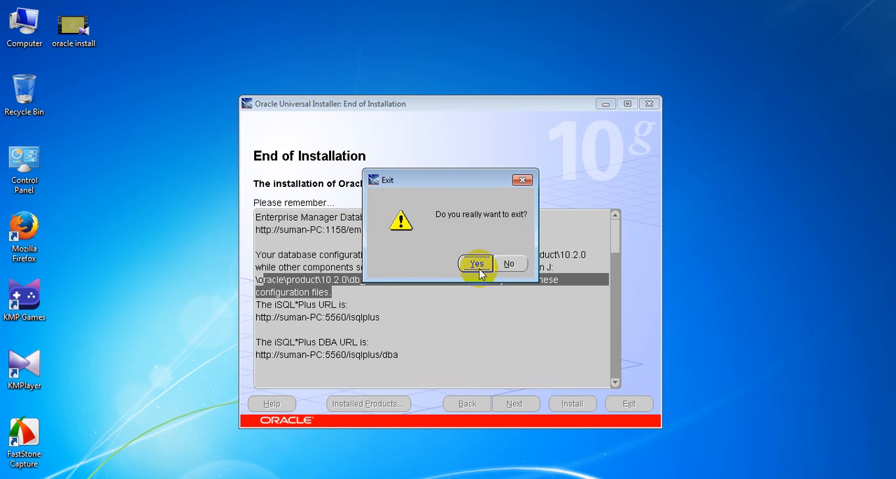
{"action": "left_click", "coordinate": [477, 264]}
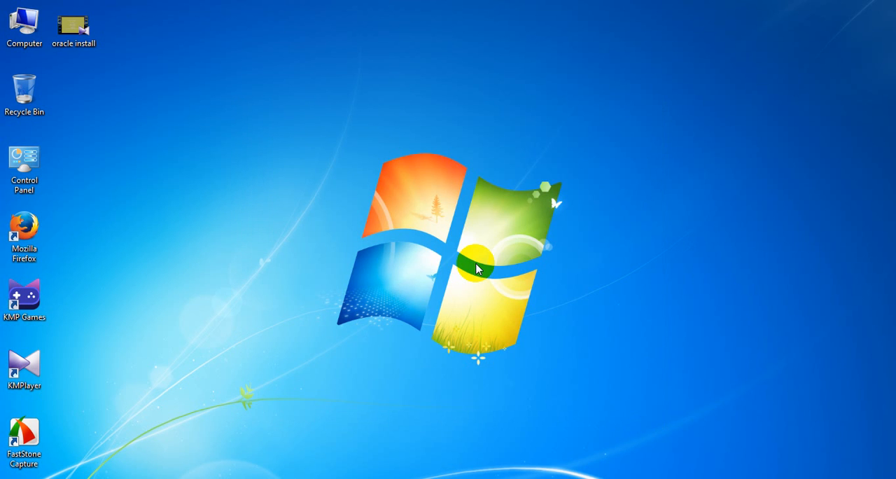